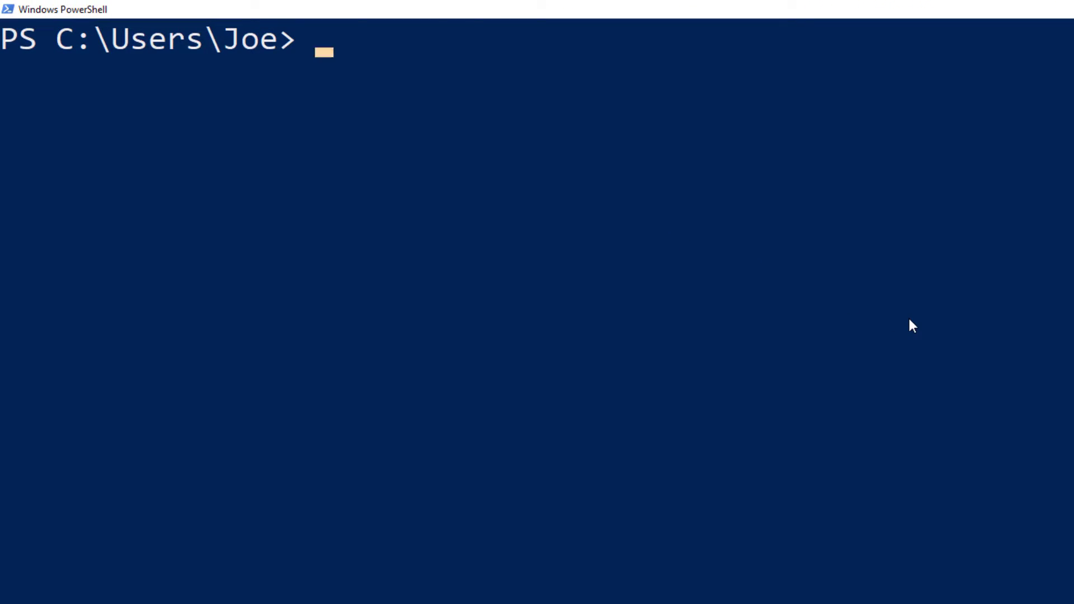
text(ssh root@198.46.85.72)
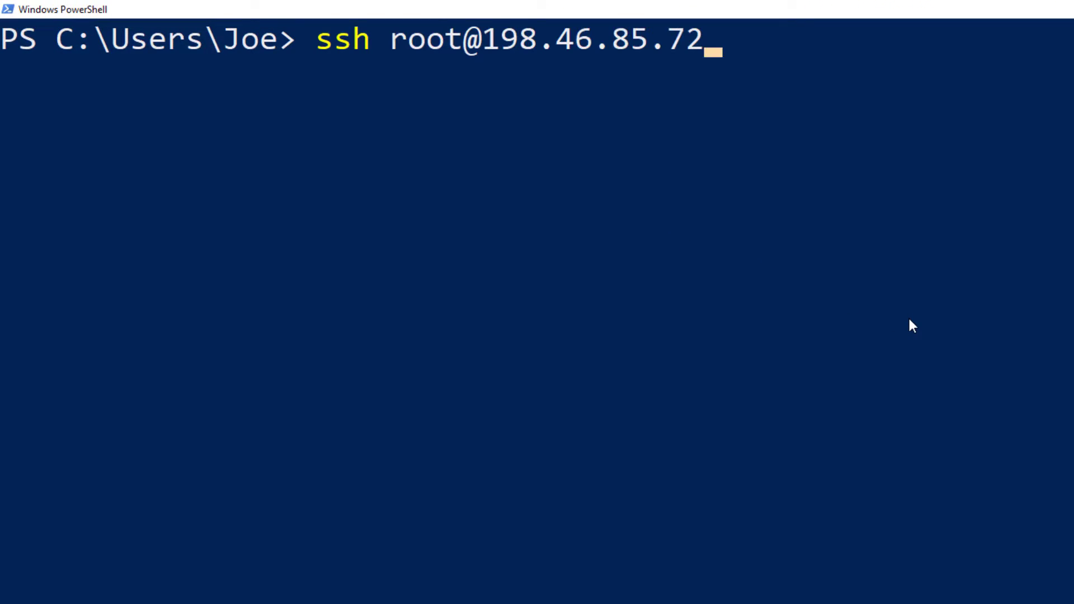
key(Return)
key(Return)
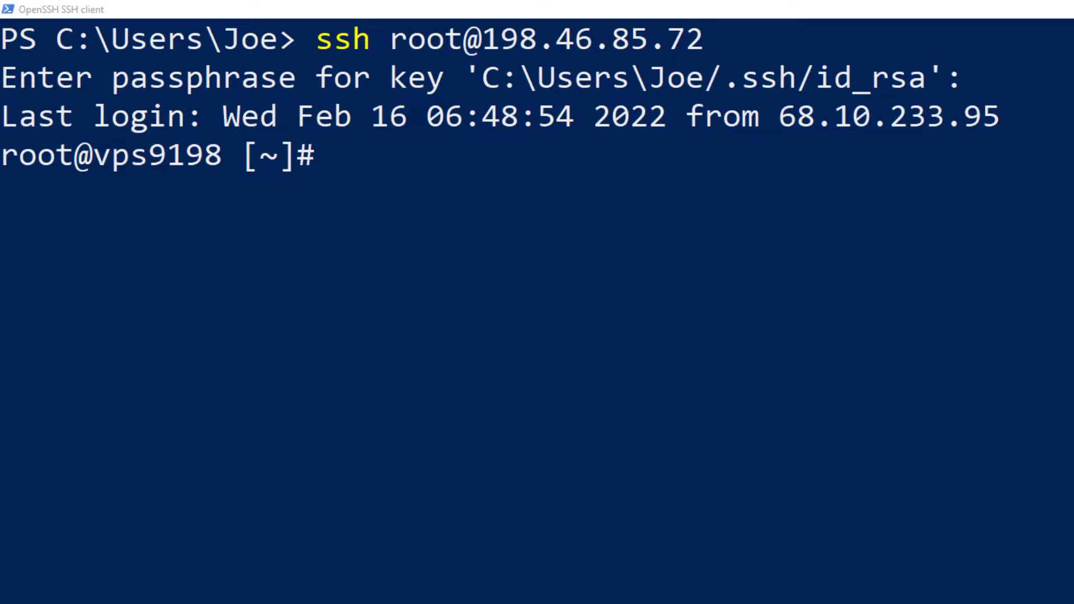
text(mysql -e "SELECT @@global.time_zone;")
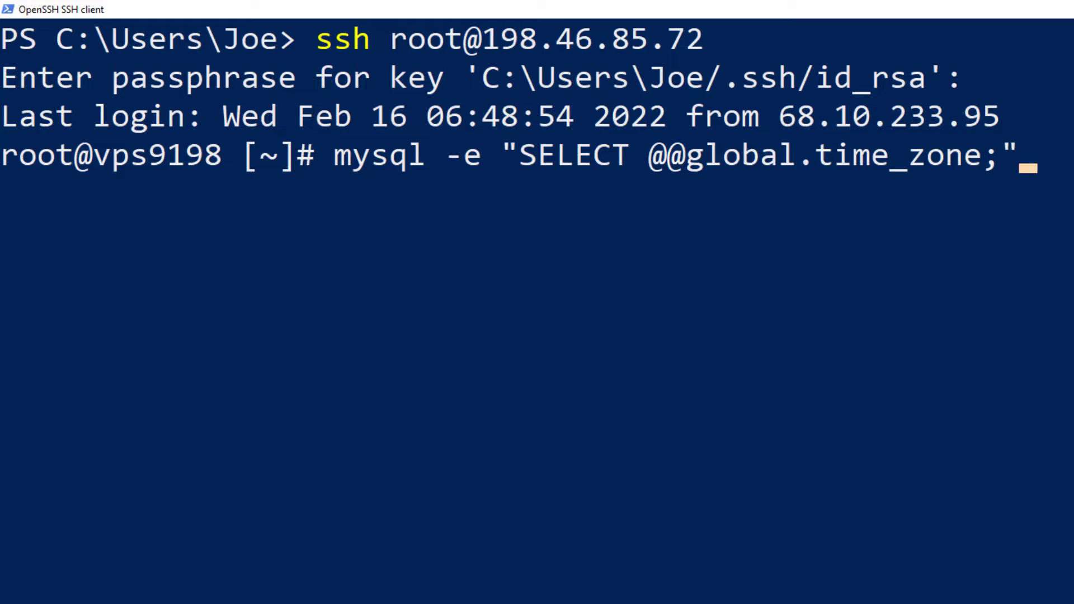
key(Return)
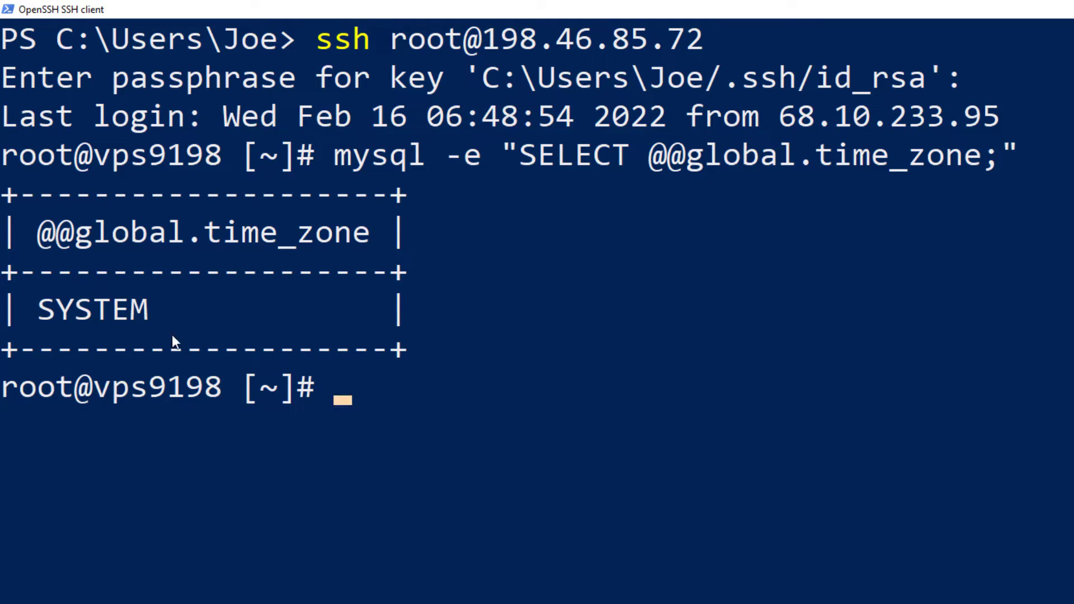
drag(43, 314, 135, 319)
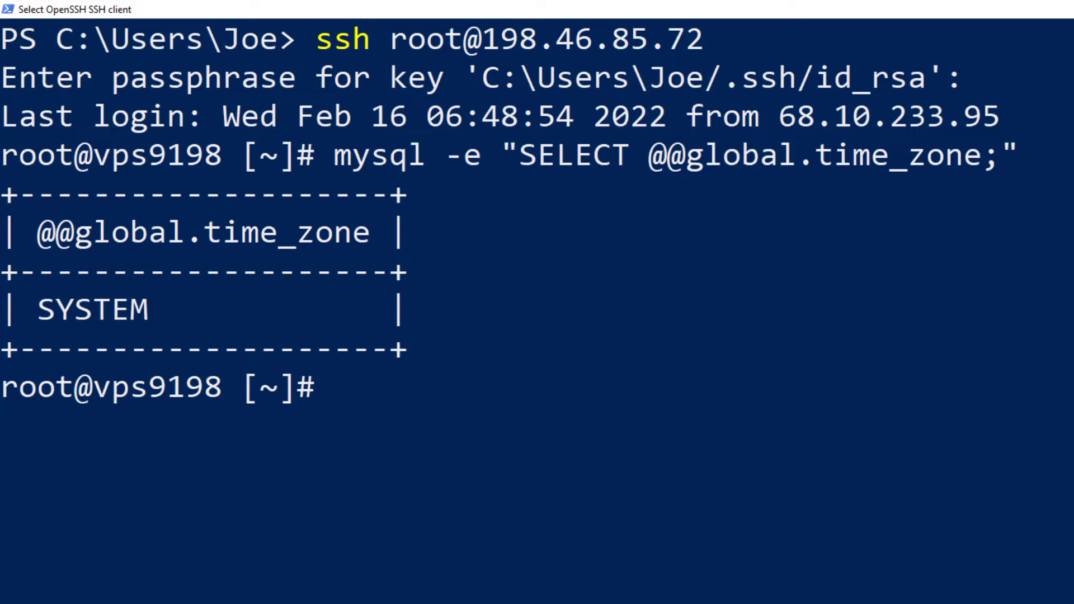
text(dat)
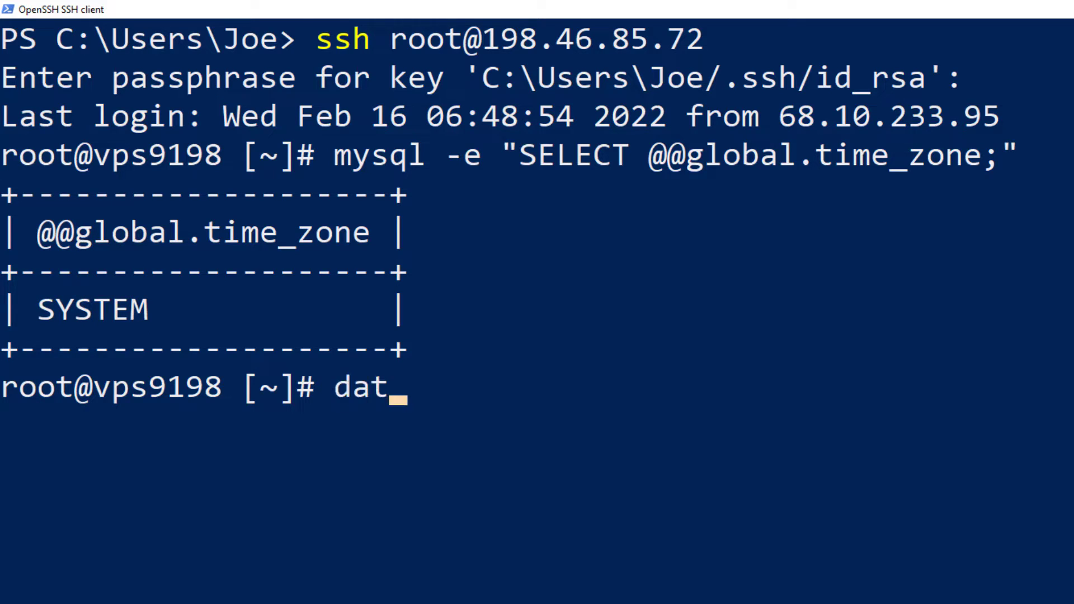
text(e)
Copy the server's 06:52 PST date output and check MySQL NOW() matches it
key(Return)
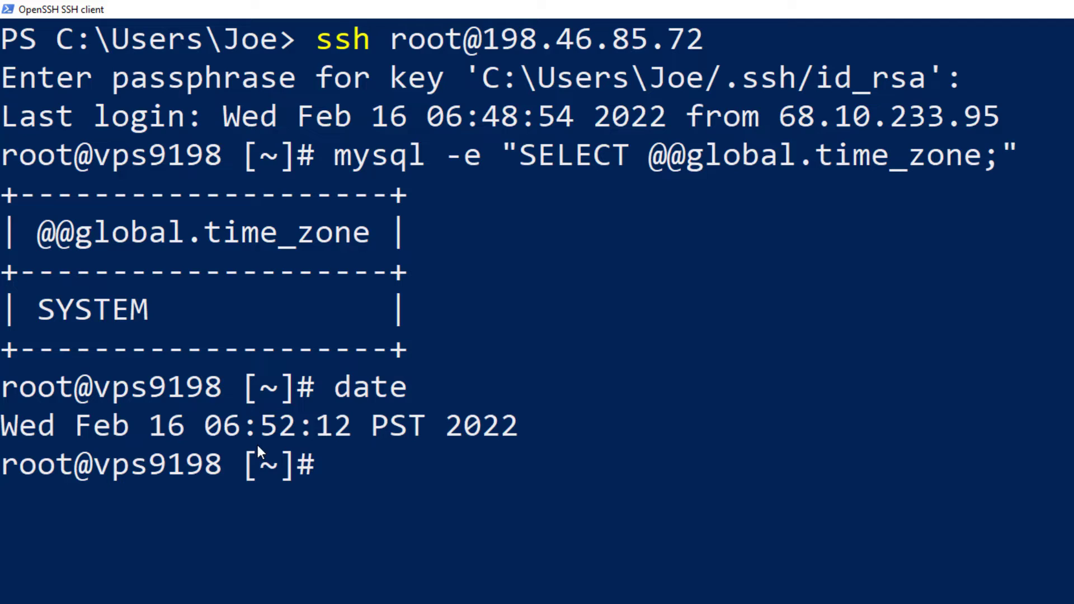
drag(208, 429, 515, 434)
key(ctrl+c)
text(mysql -e "SELECT NOW();")
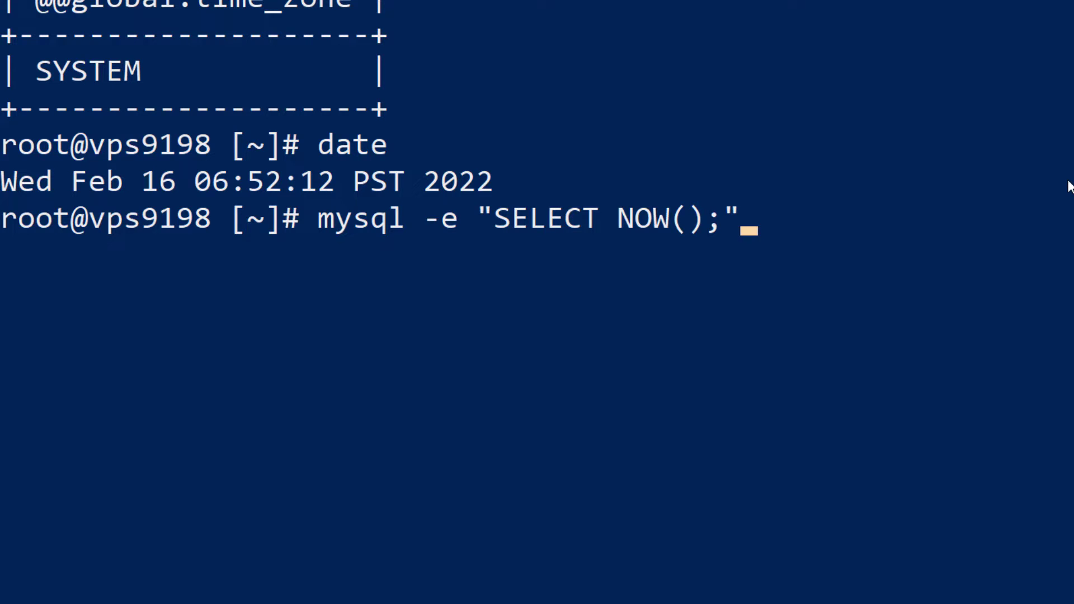
key(Return)
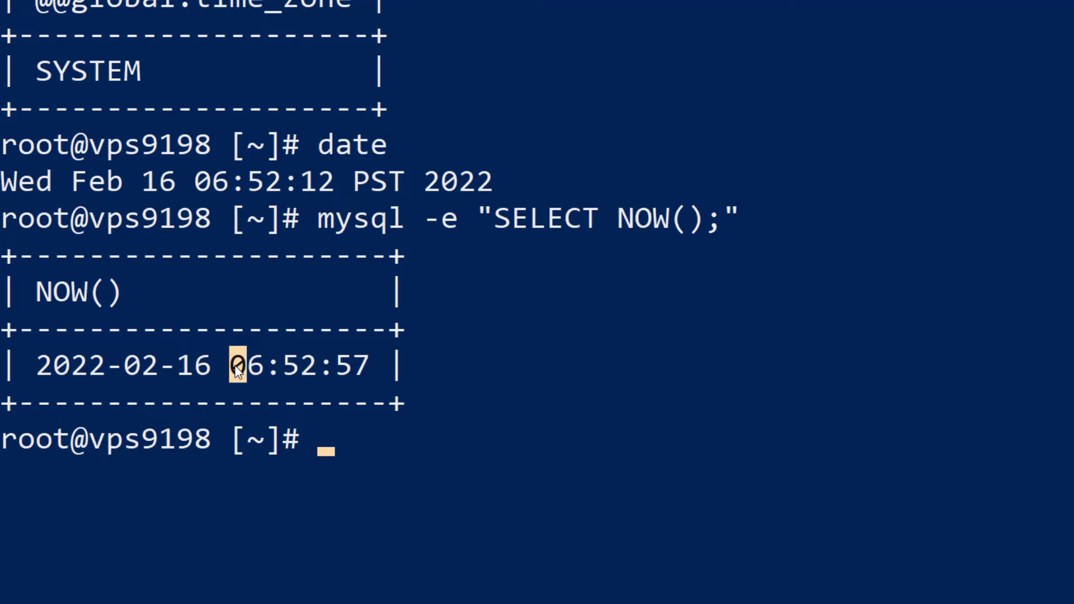
drag(232, 366, 369, 367)
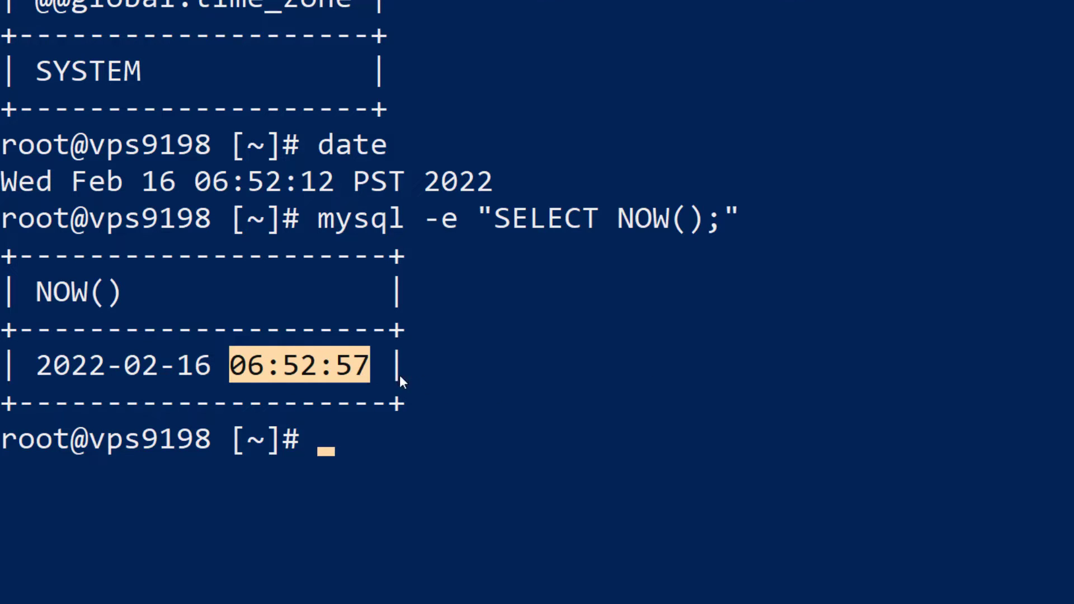
text(n)
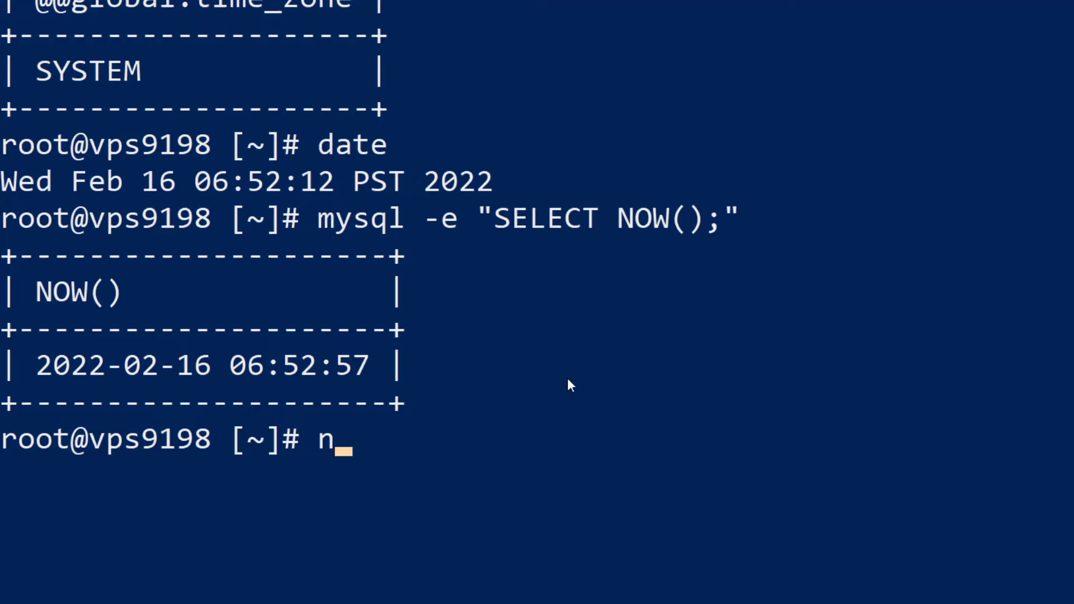
text(ano /)
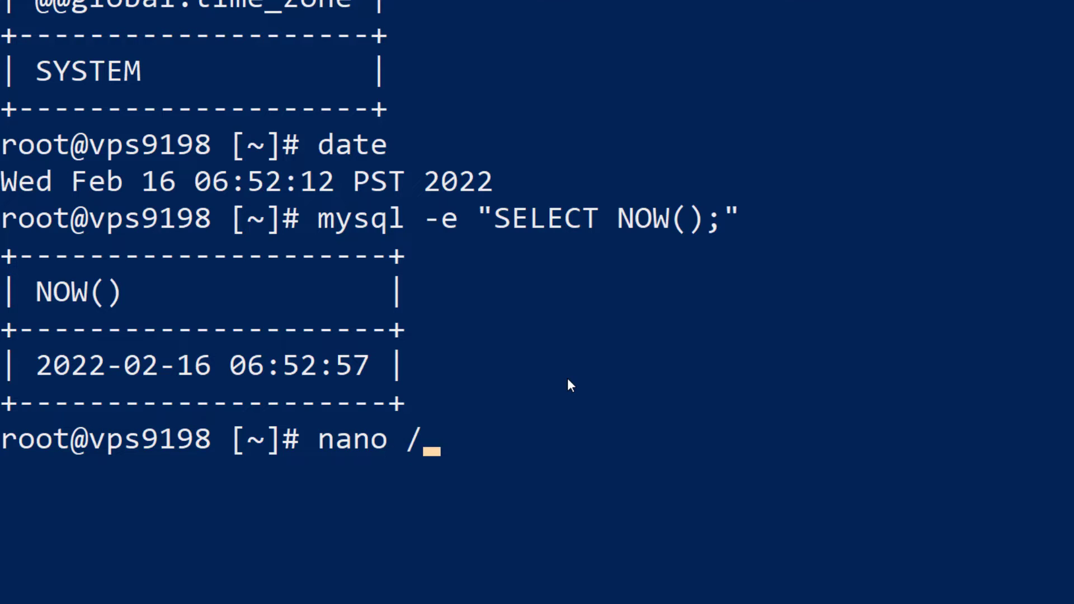
text(etc)
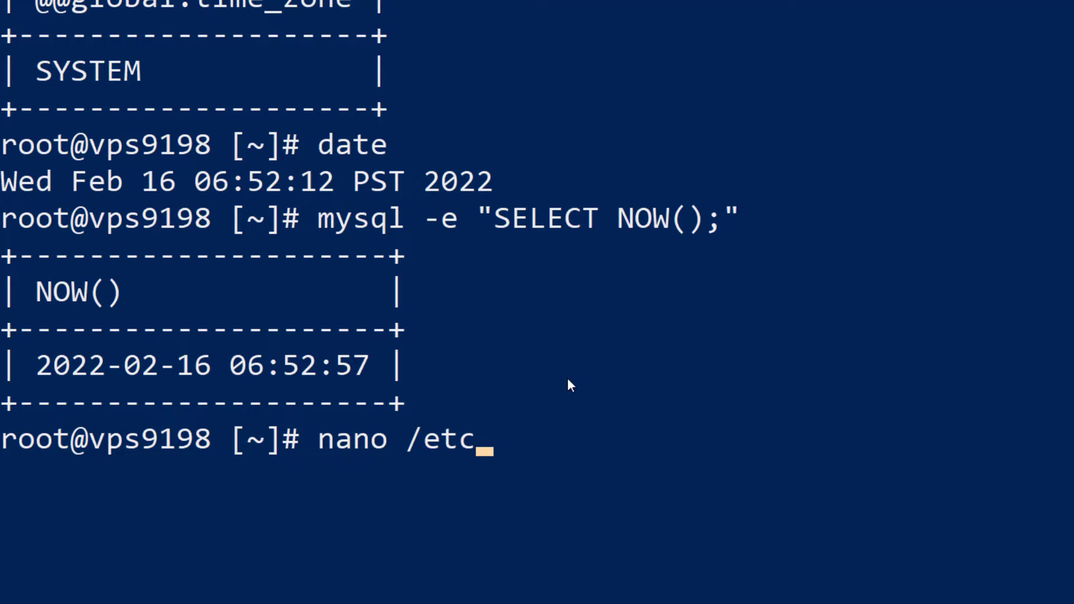
text(/my.)
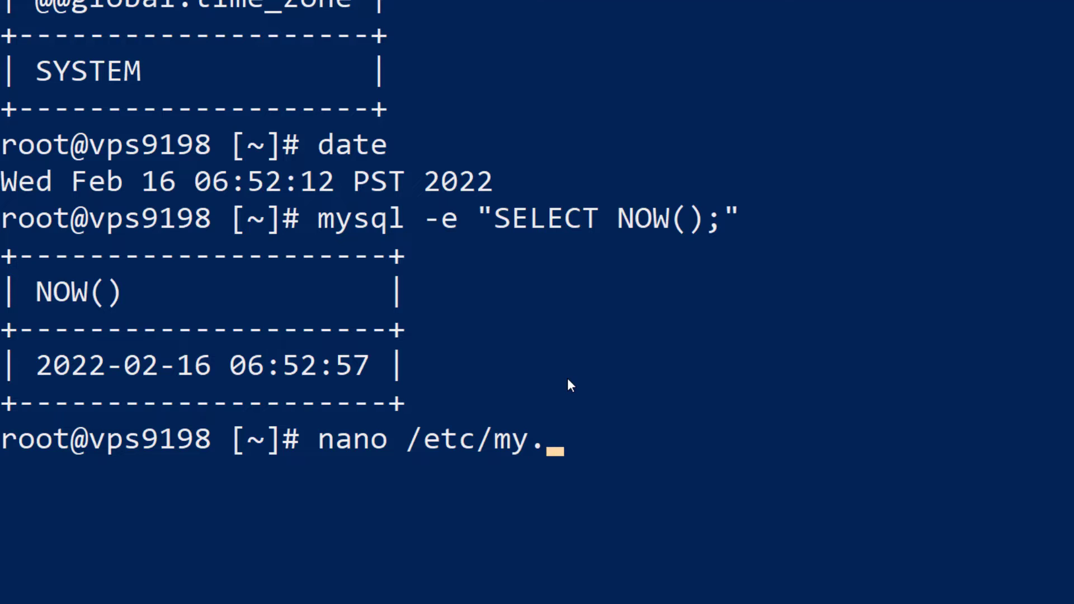
text(cnf)
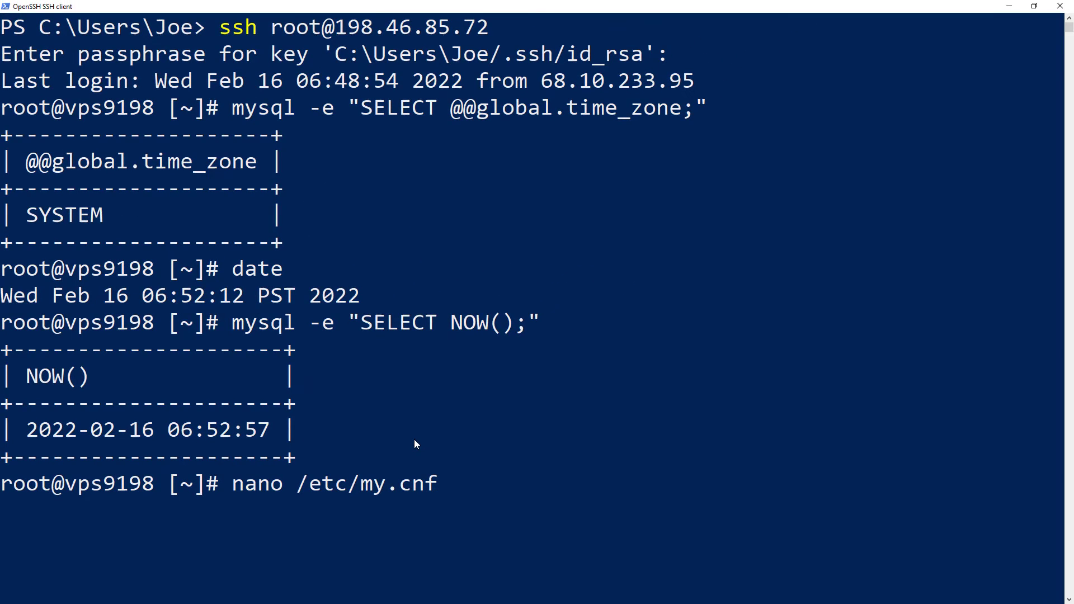
Open /etc/my.cnf in nano from the root prompt
key(Return)
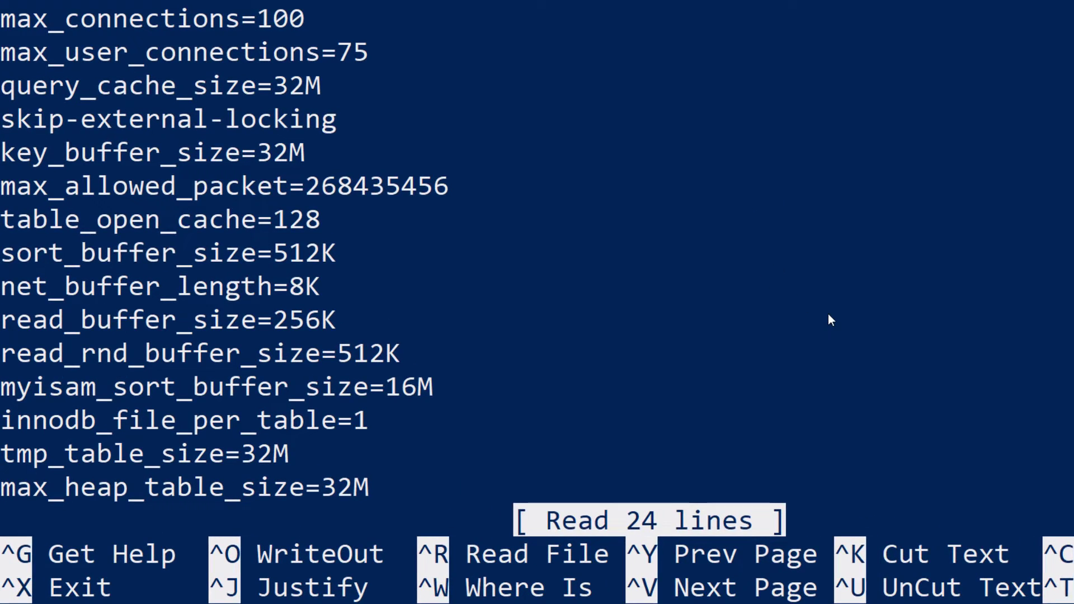
Insert default-time-zone = '-05:00' below thread_cache_size=4 and save /etc/my.cnf
key(Down)
key(Return)
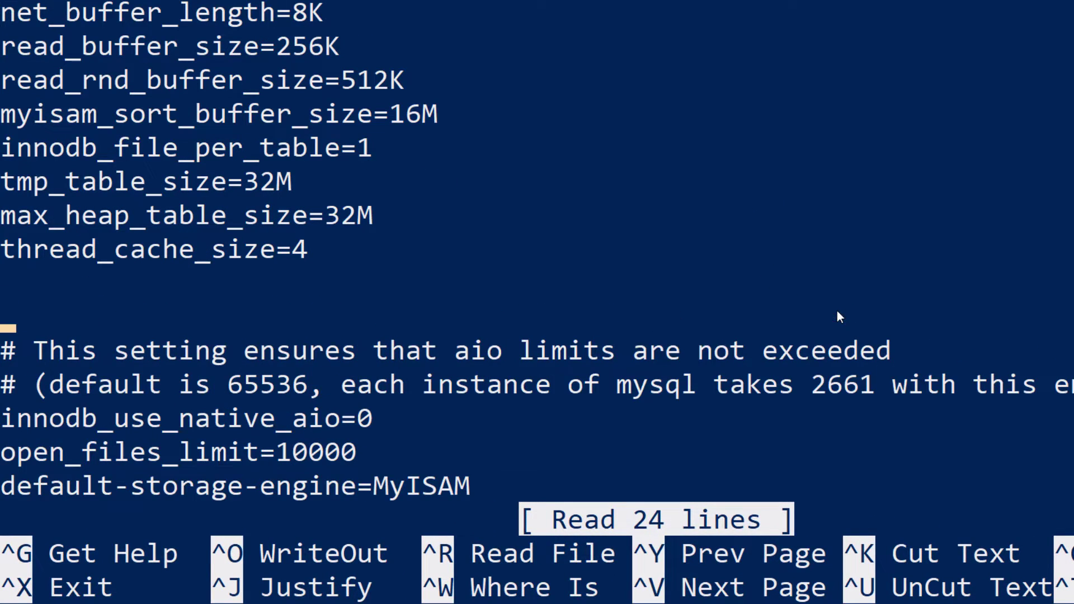
text(default-time-zone = '-05:00')
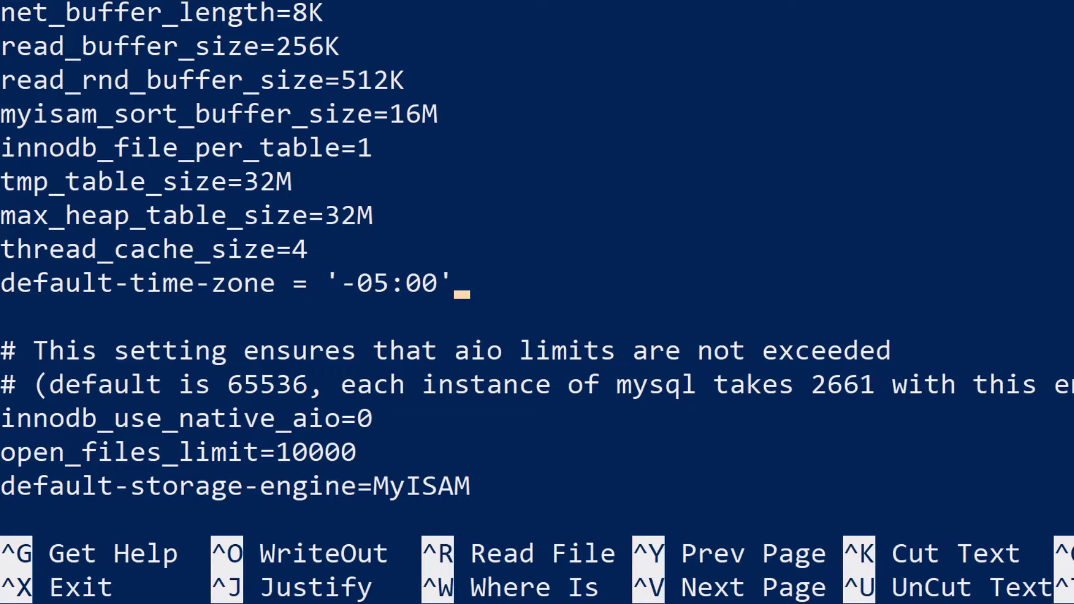
key(ctrl+x)
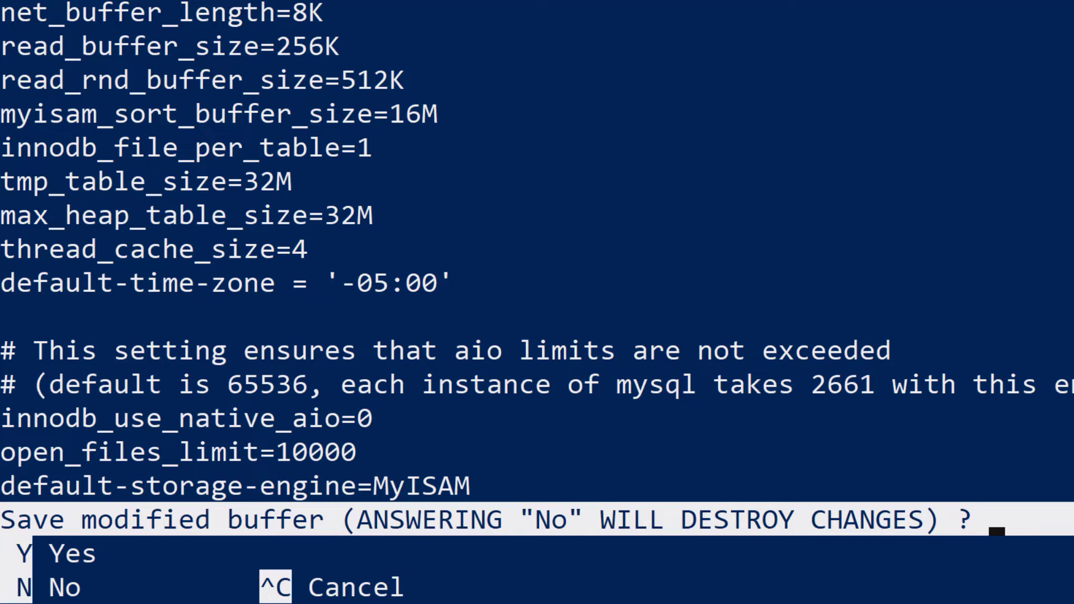
key(y)
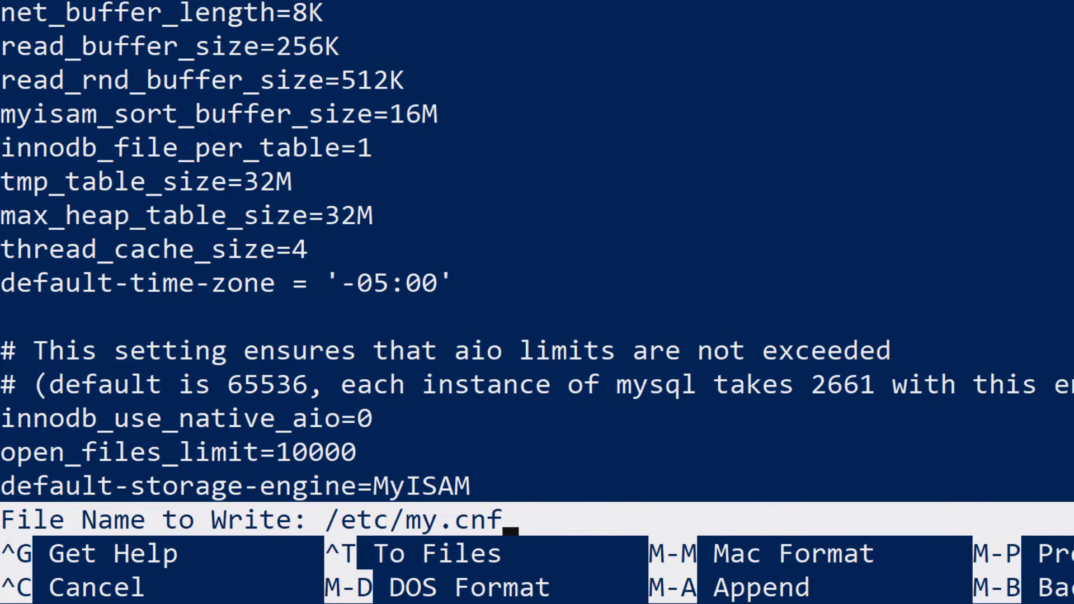
key(Return)
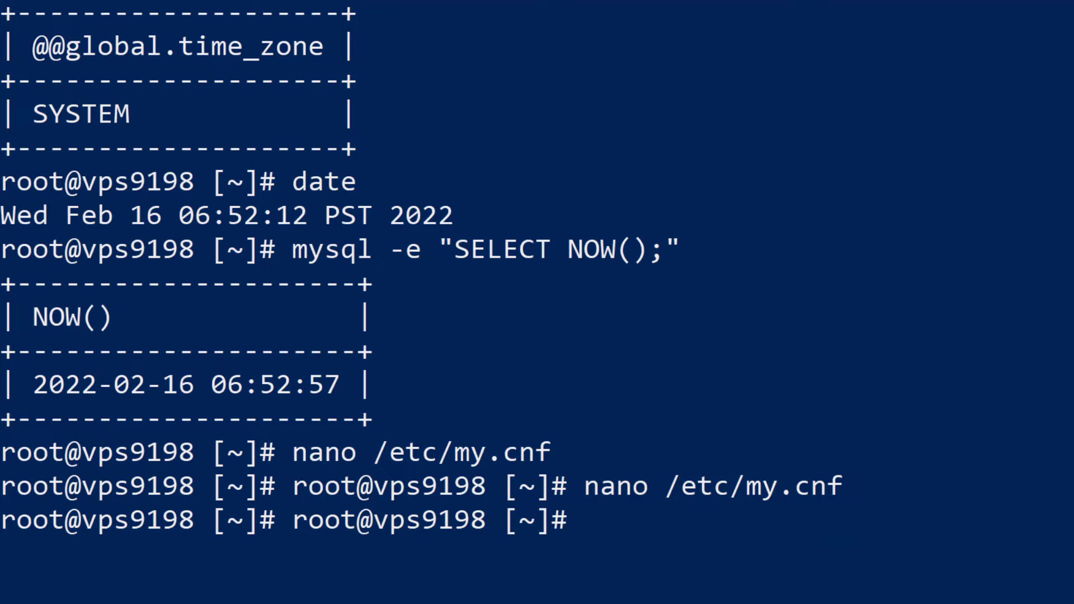
text(service )
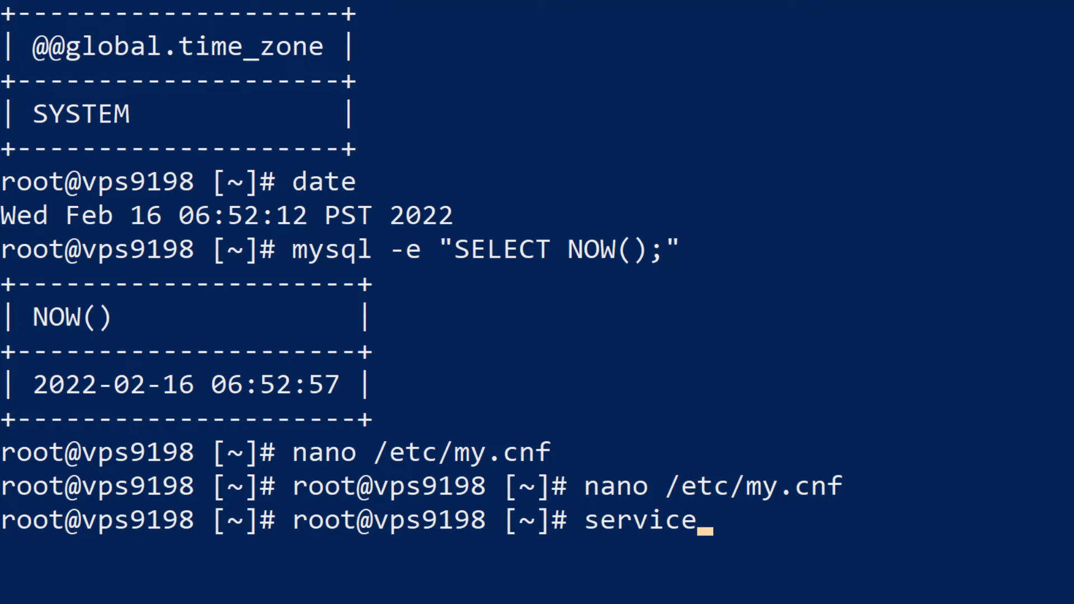
text(m)
text(ysql res)
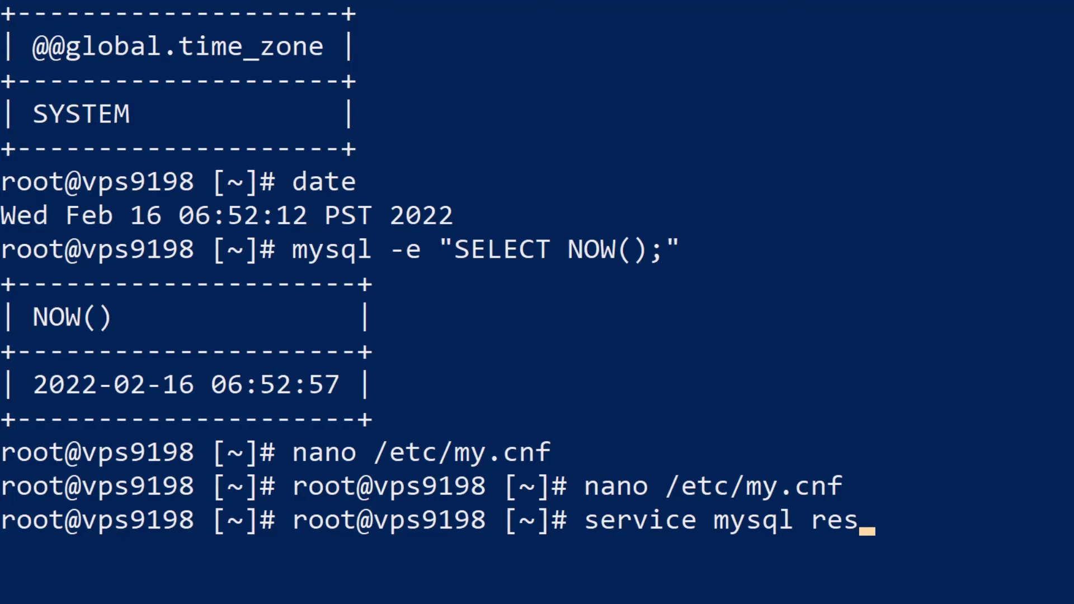
text(tart)
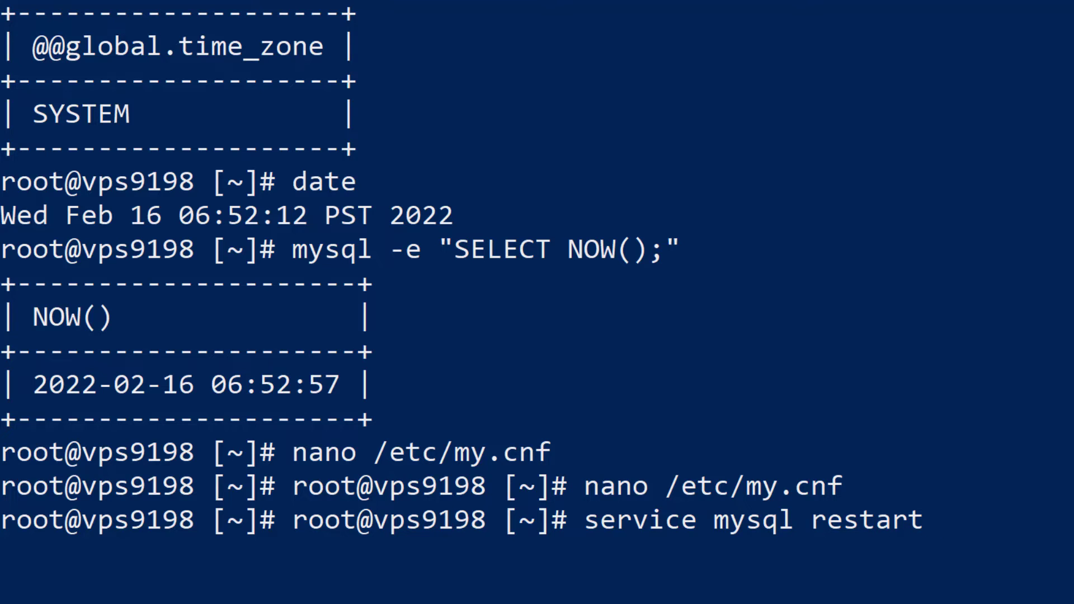
Restart MySQL with 'service mysql restart'
key(Return)
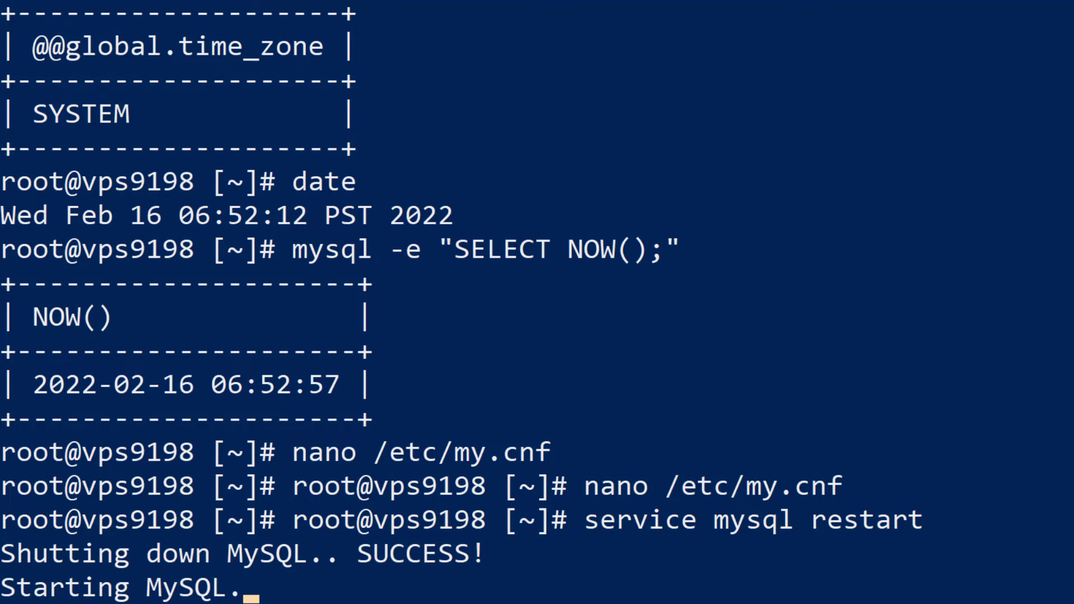
text(mysql -e "SELECT @@global.time_zone;")
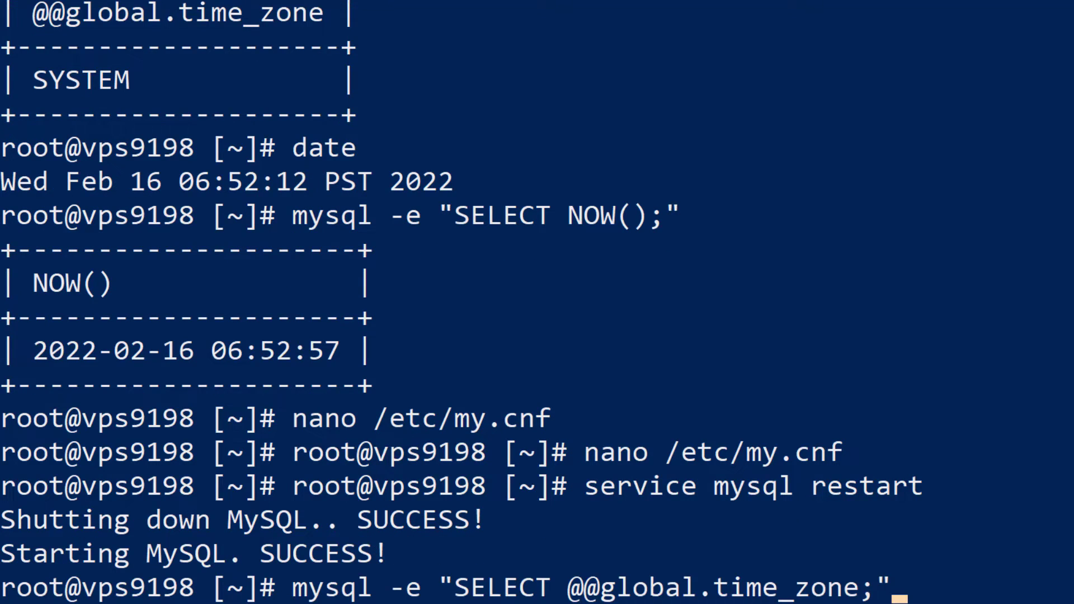
Query MySQL to confirm global time zone -05:00 and NOW() 09:55:39
key(Return)
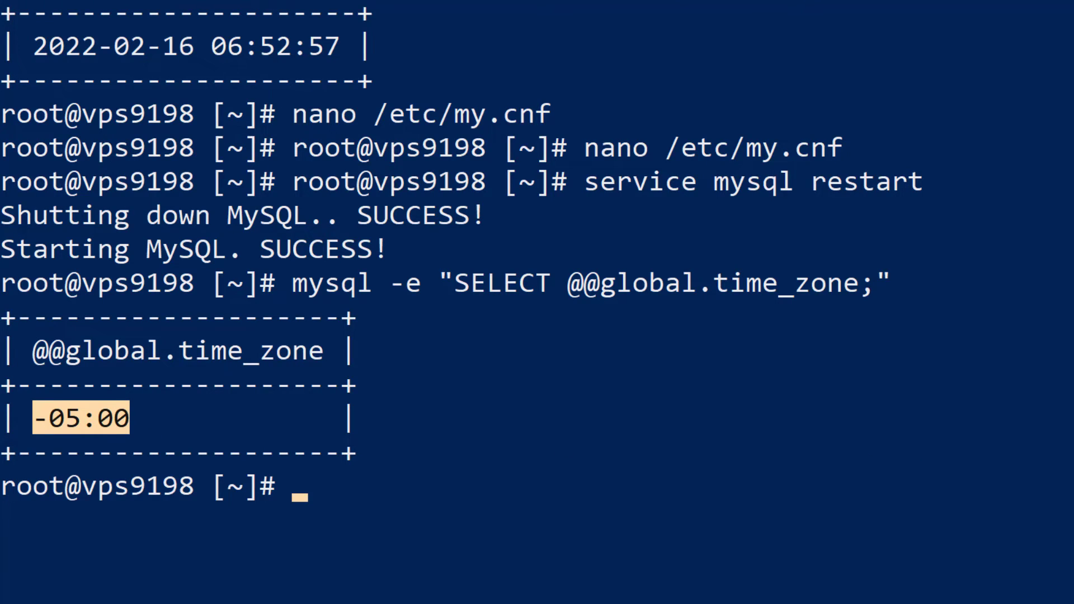
text(mysql -e "SELECT NOW();")
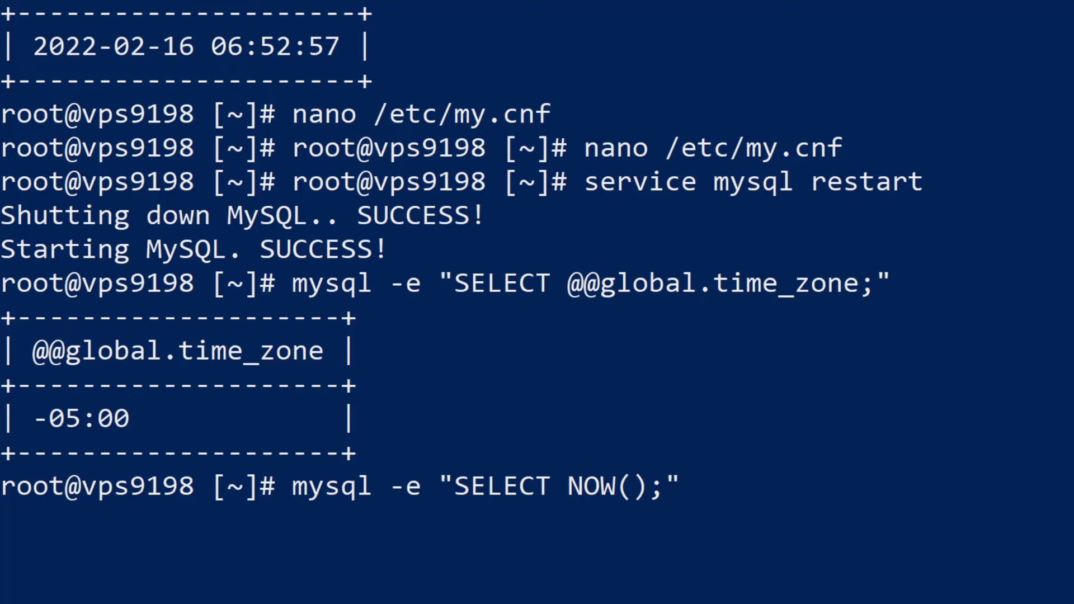
key(Return)
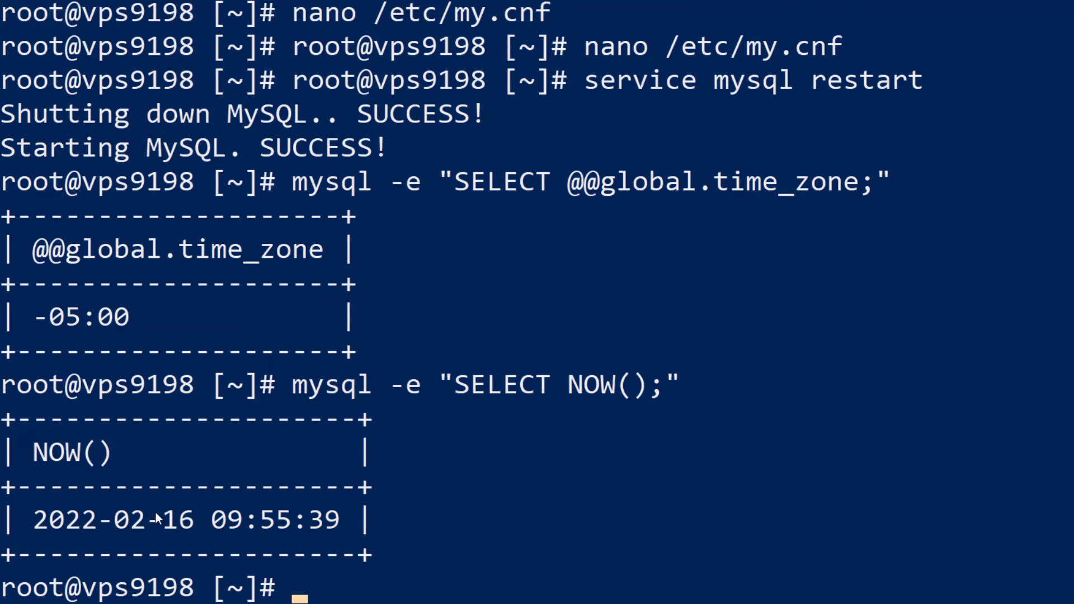
drag(212, 520, 330, 526)
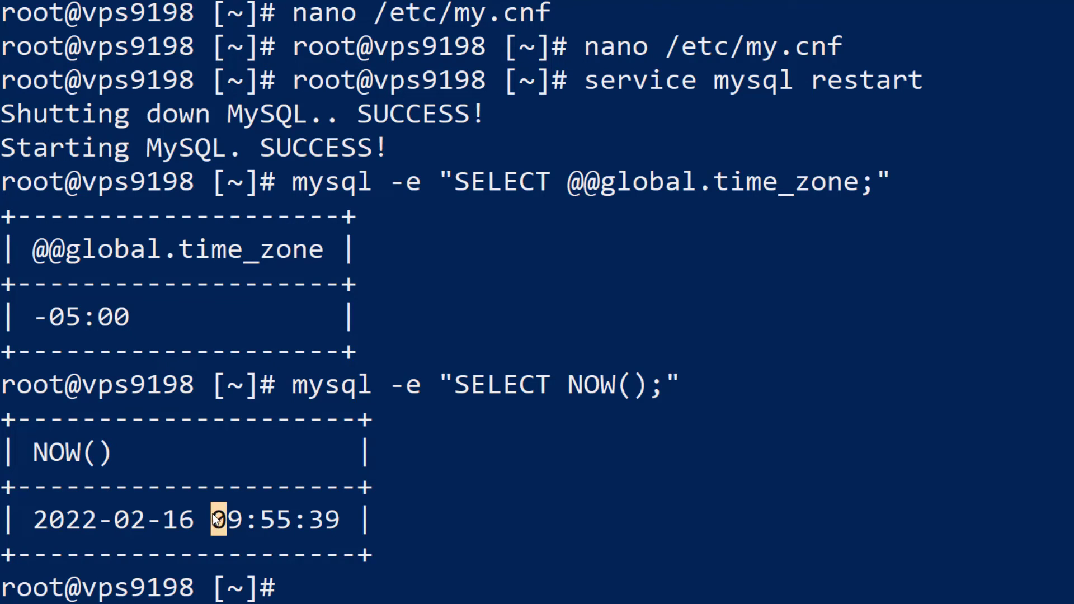